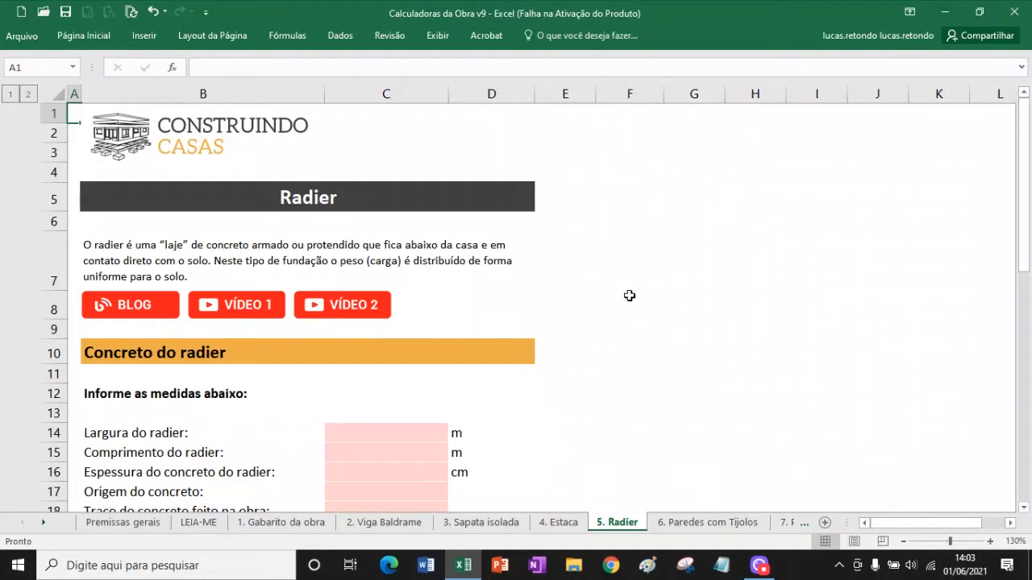
- In the Concreto do radier section, set the slab width to 6 m, length to 14 m and concrete thickness to 15 cm
scroll(631, 296, "down", 3)
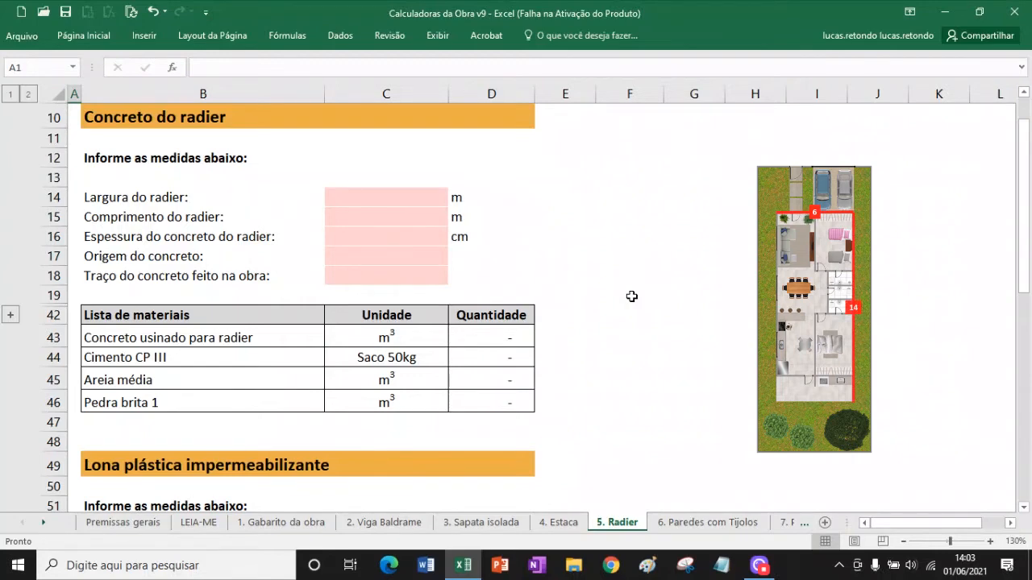
left_click(382, 191)
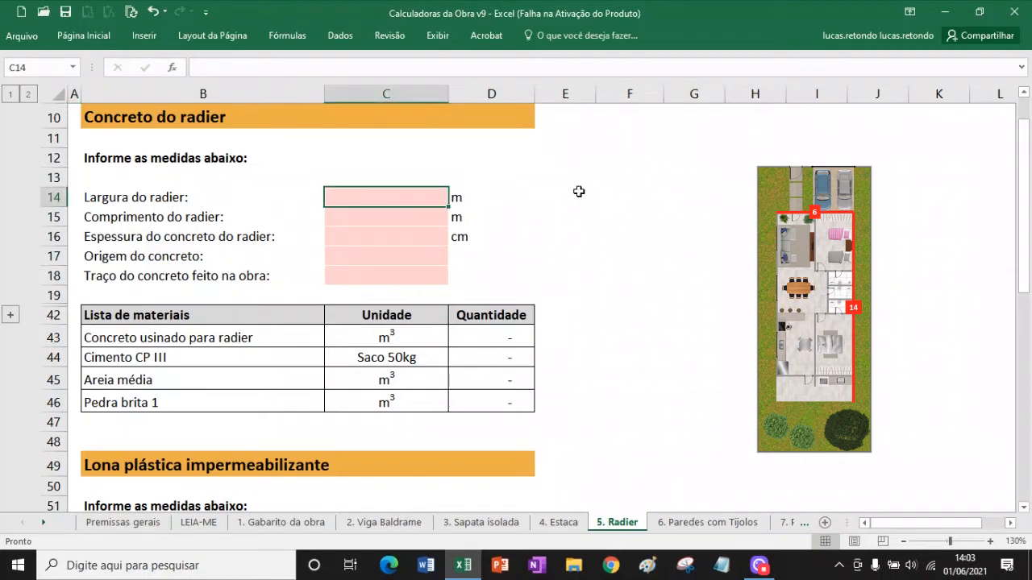
type("6")
key("Return")
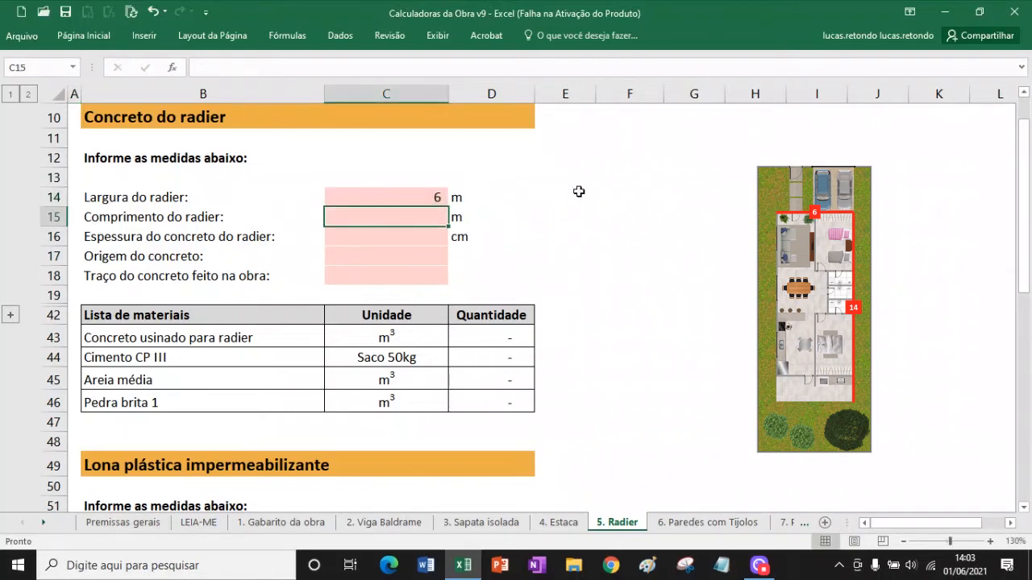
type("14")
key("Return")
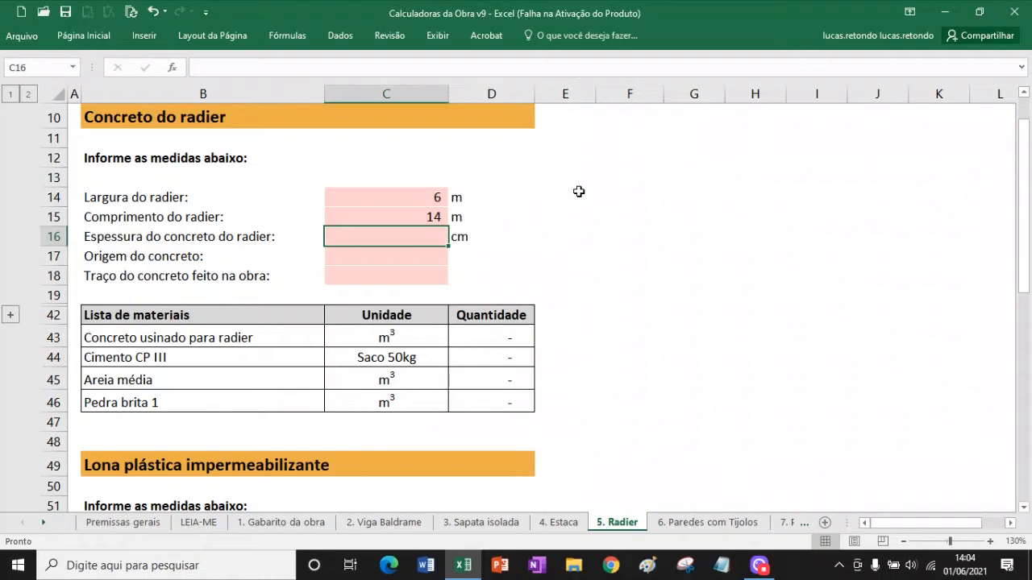
type("15")
key("Return")
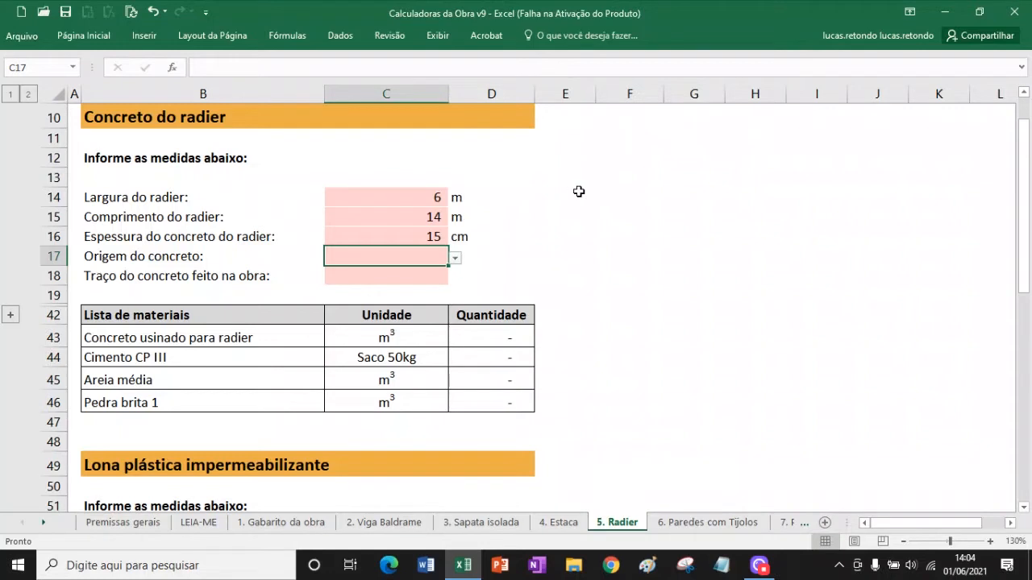
- Try Usinado as the concrete origin and replace it with Feito na obra
left_click(455, 258)
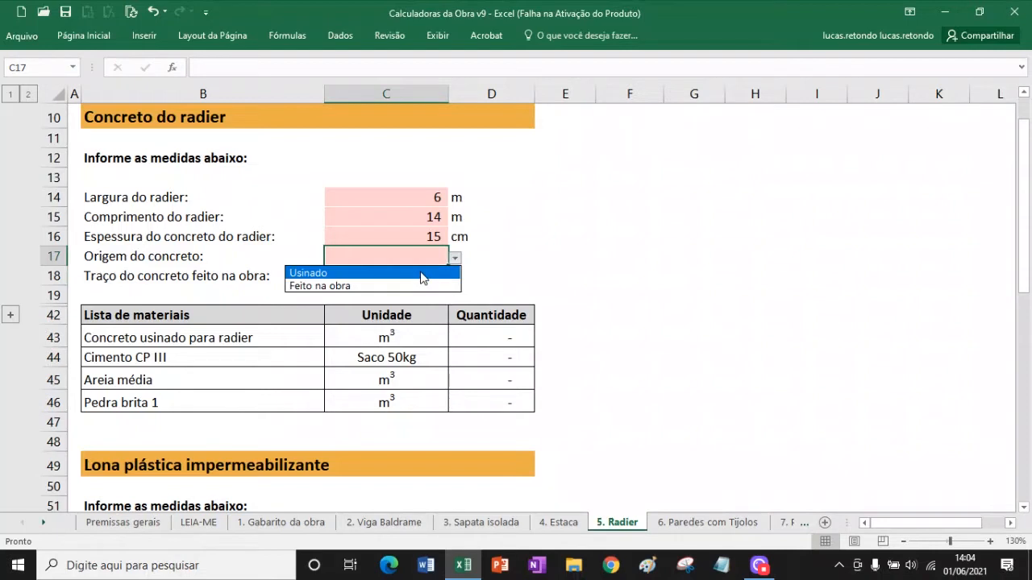
left_click(423, 274)
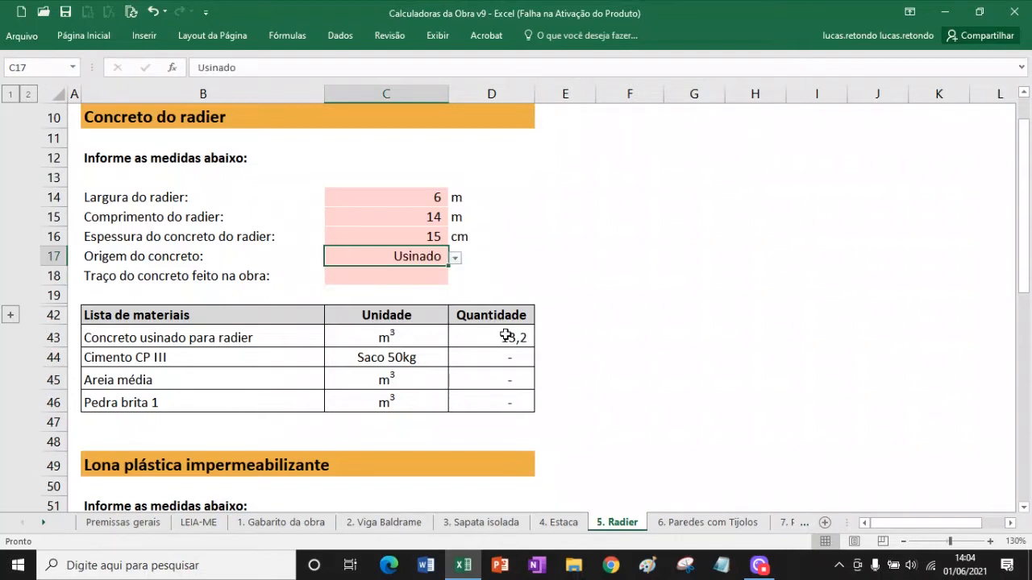
left_click(456, 258)
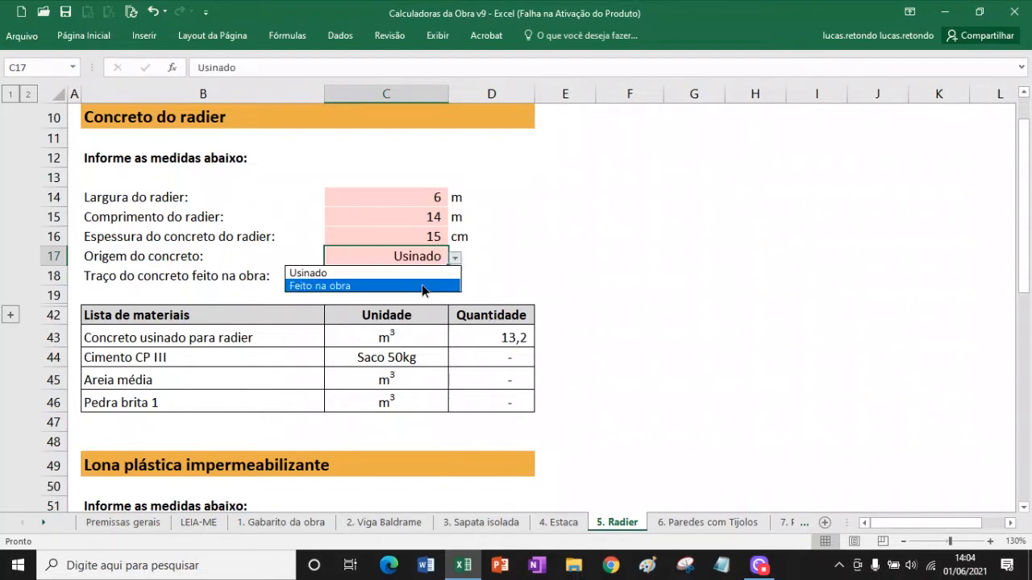
left_click(426, 287)
- Set the mix ratio of the site-made concrete to 1:5:6
left_click(423, 274)
left_click(456, 277)
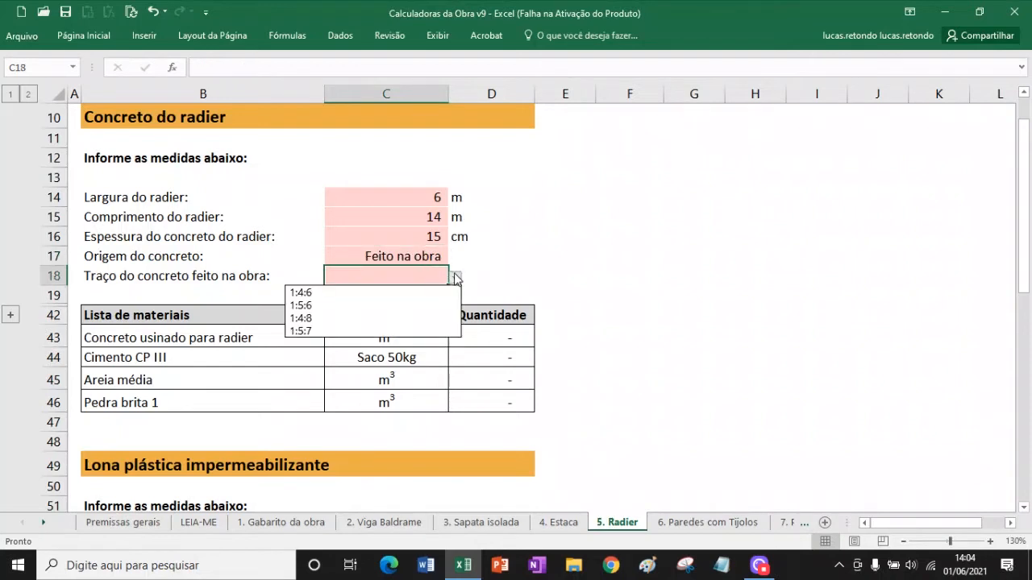
left_click(379, 305)
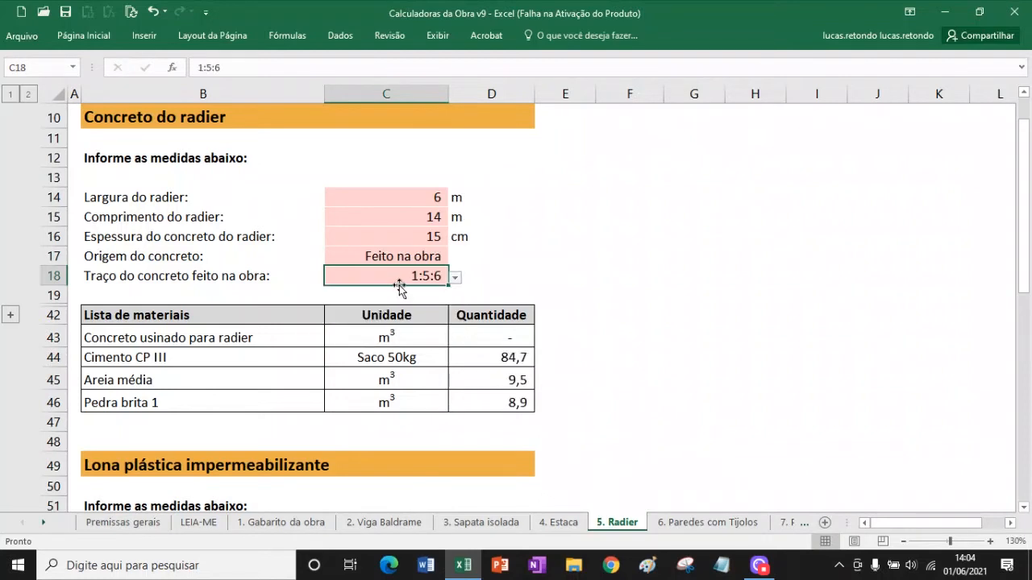
- Try 4 x 50 m as the waterproofing plastic sheet size and change it to 2 x 50 m
scroll(401, 283, "down", 3)
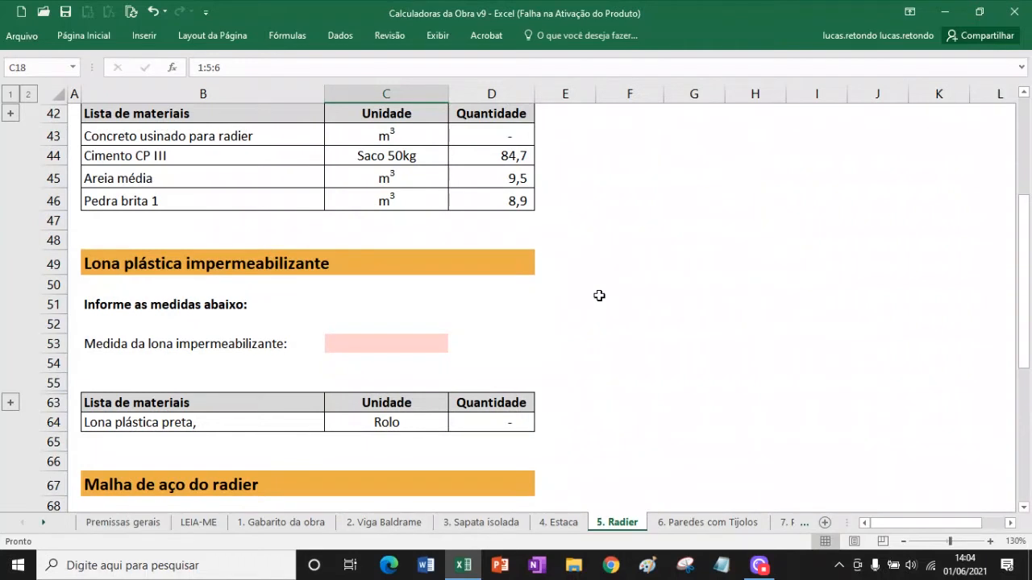
scroll(589, 289, "down", 1)
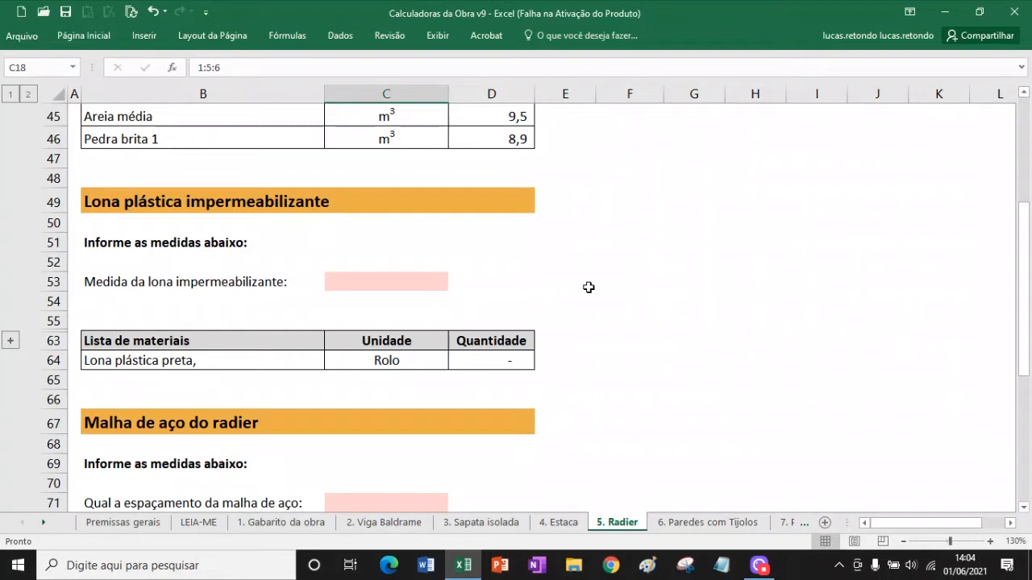
left_click(415, 279)
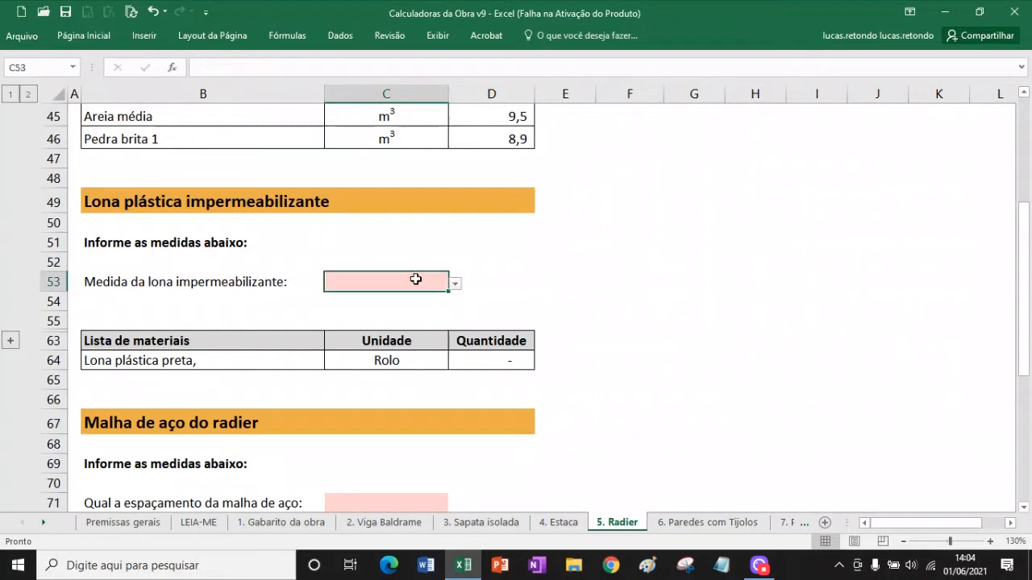
left_click(456, 284)
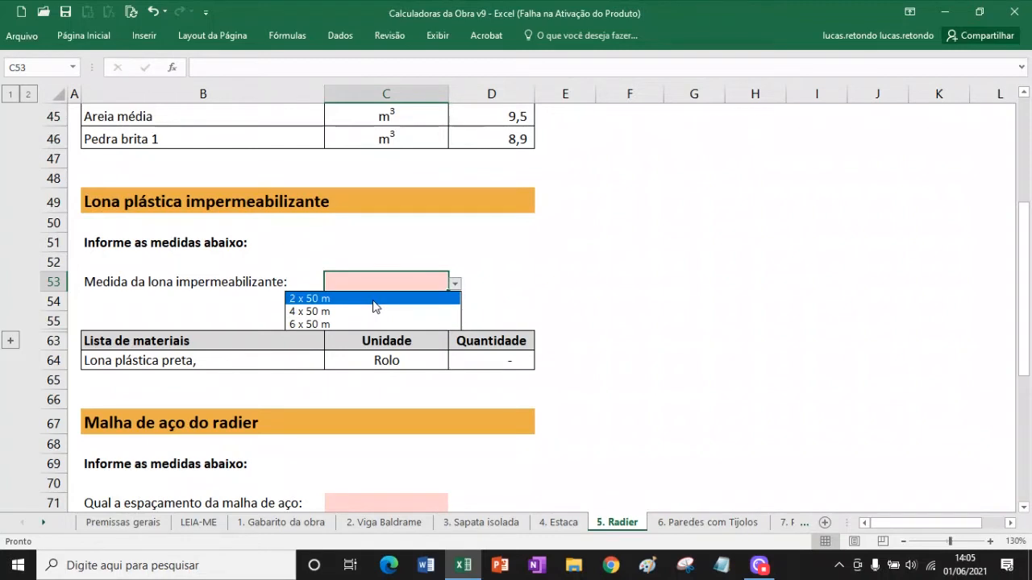
key("Escape")
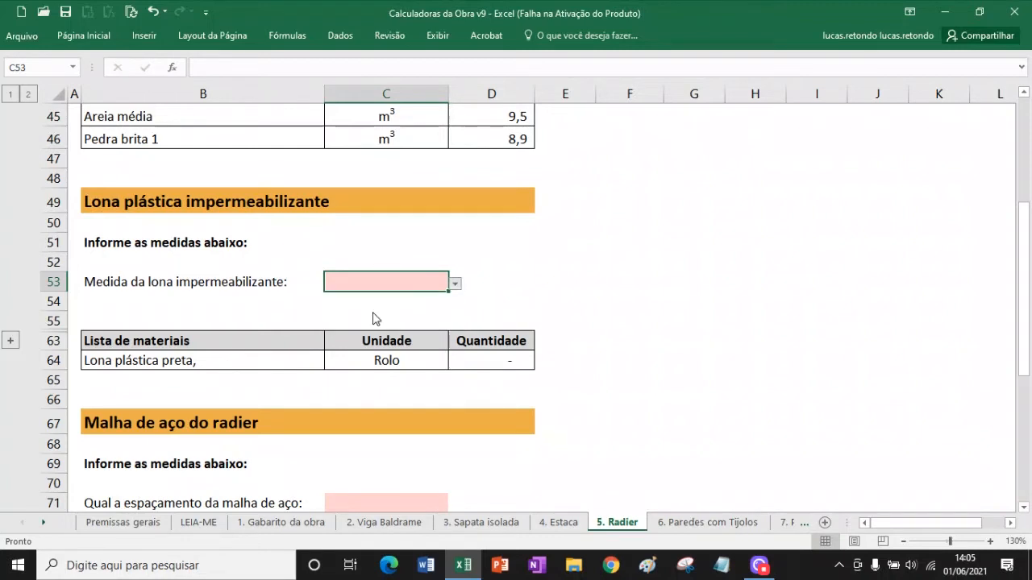
left_click(372, 319)
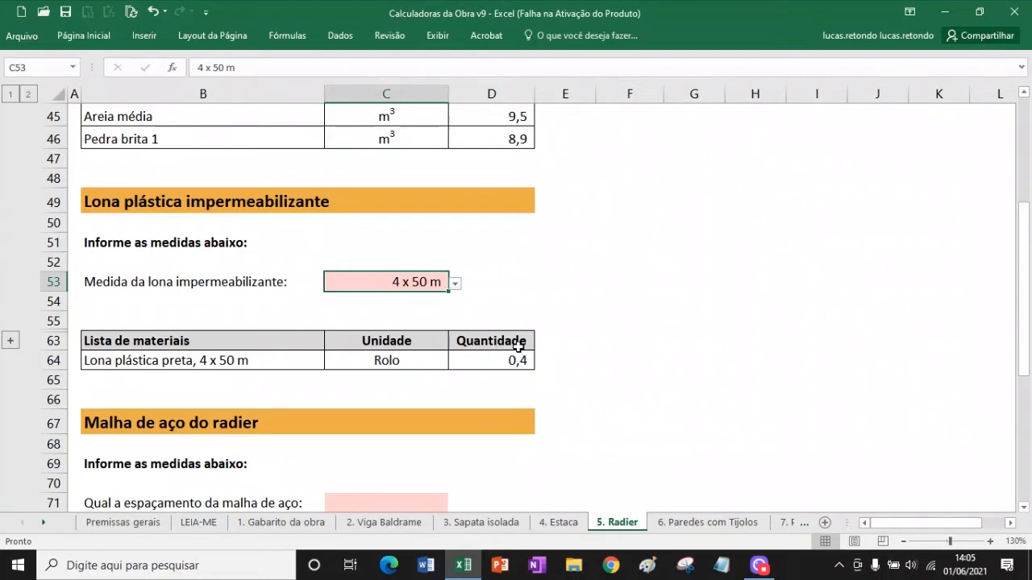
left_click(454, 284)
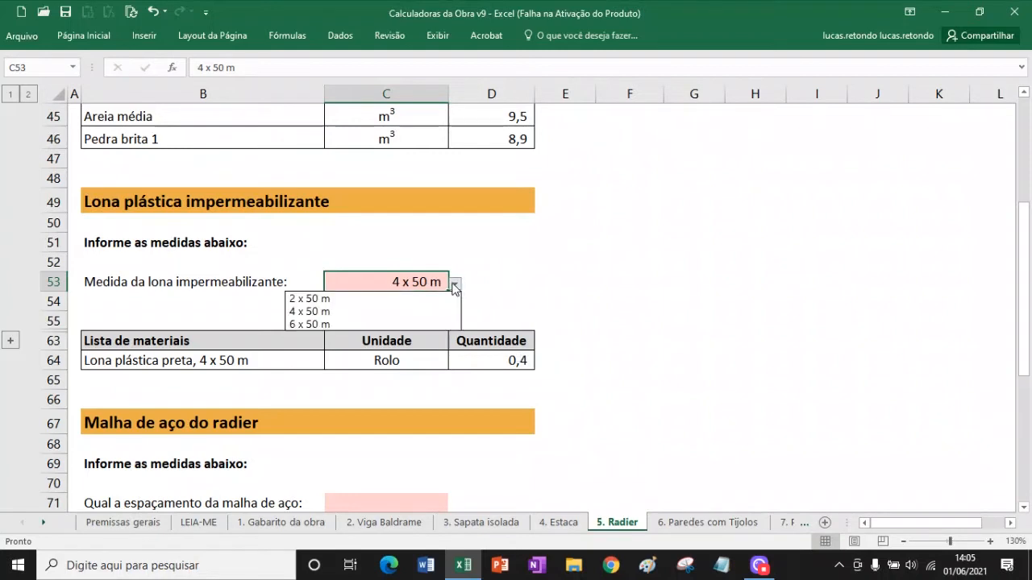
left_click(419, 300)
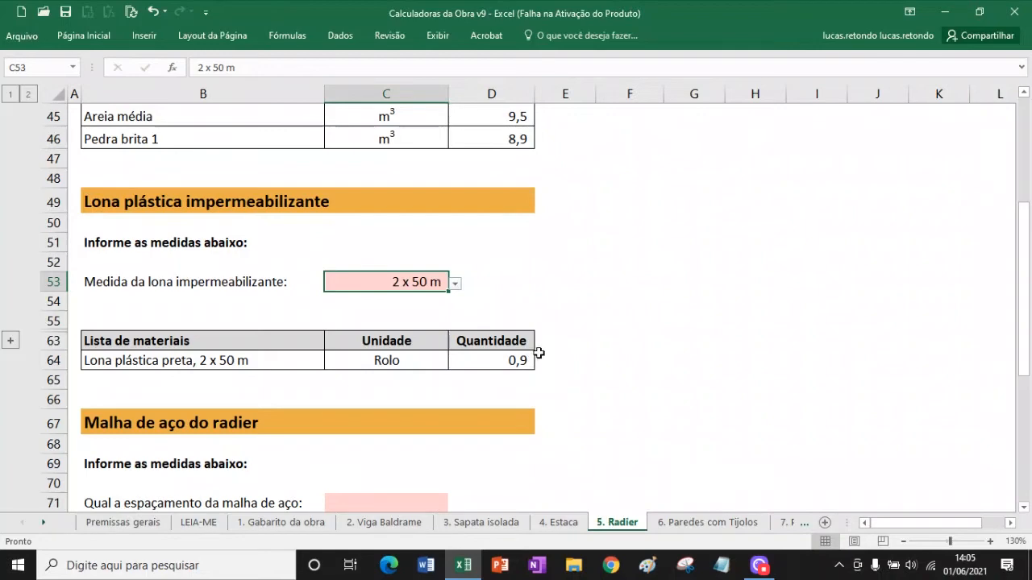
- Set the steel mesh spacing in the Malha de aço do radier section to 15 x 15 cm
scroll(536, 354, "down", 5)
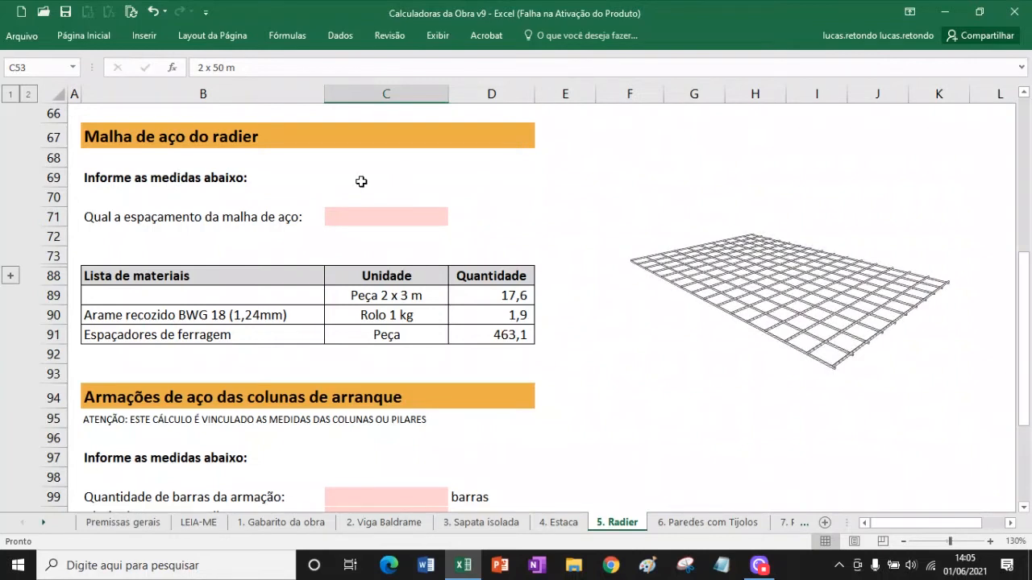
left_click(386, 214)
left_click(456, 220)
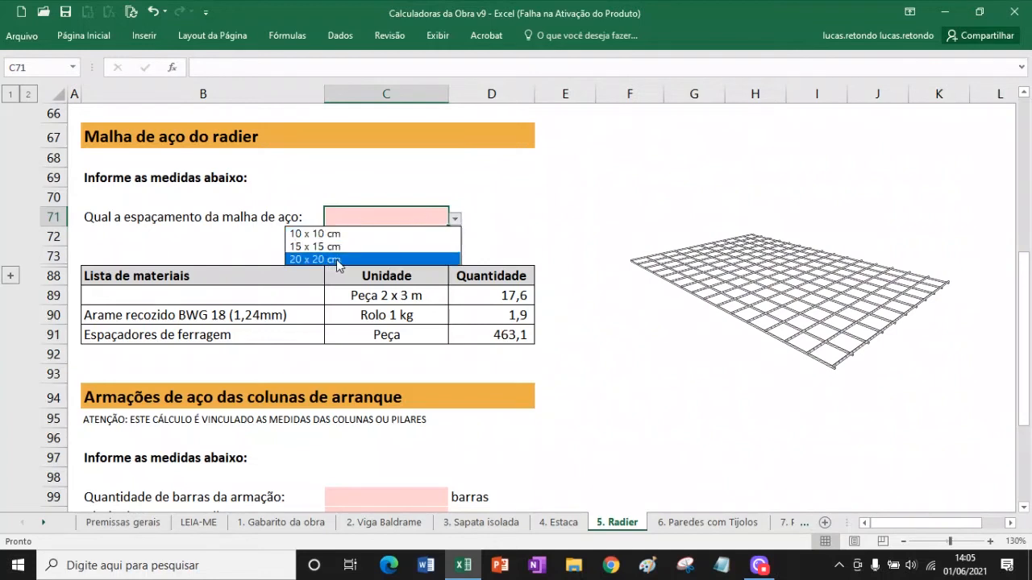
left_click(342, 246)
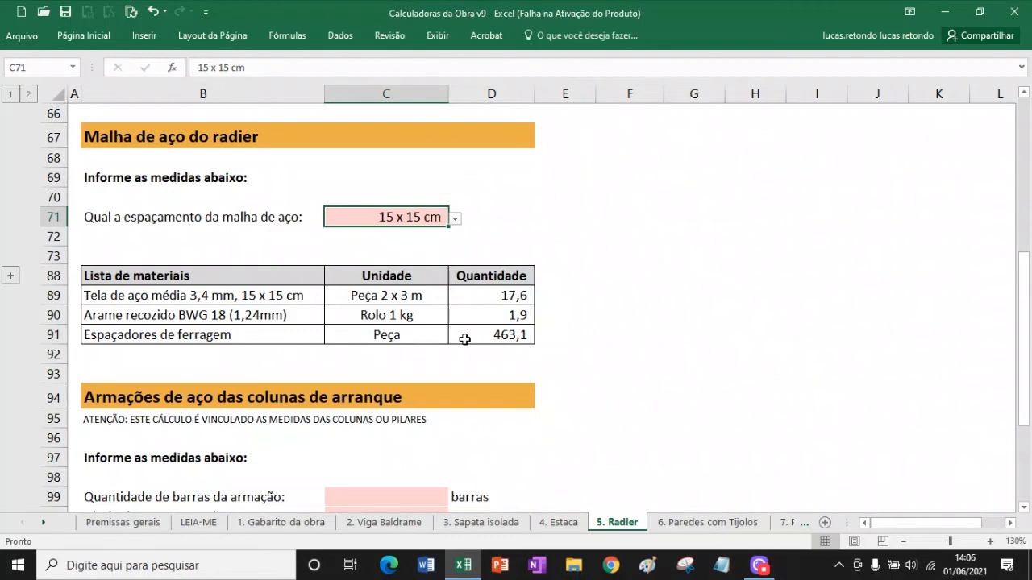
- For the starter column reinforcement, enter 4 bars, a stirrup spacing of 20 cm and 14 starter units
scroll(514, 334, "down", 4)
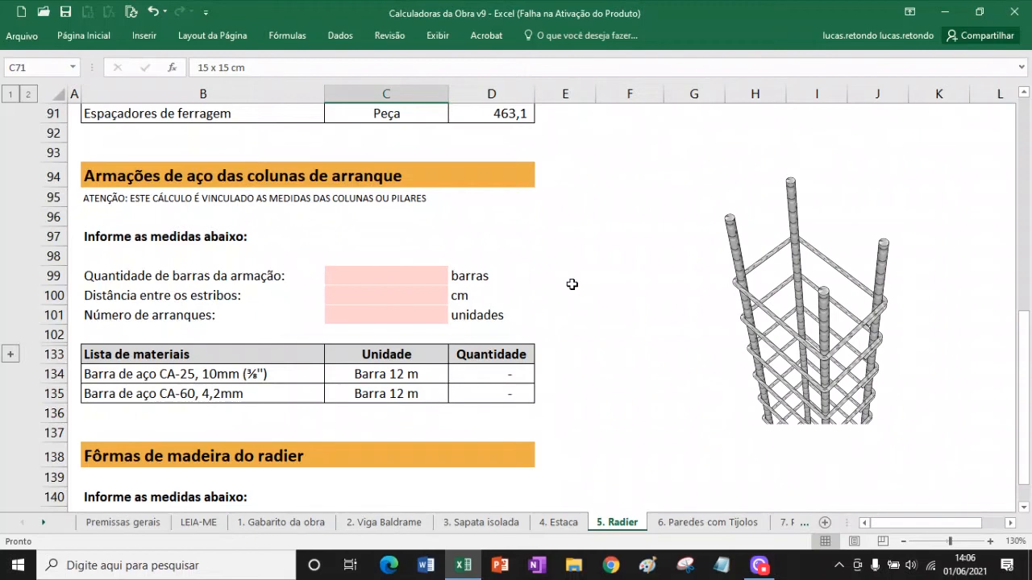
left_click(404, 274)
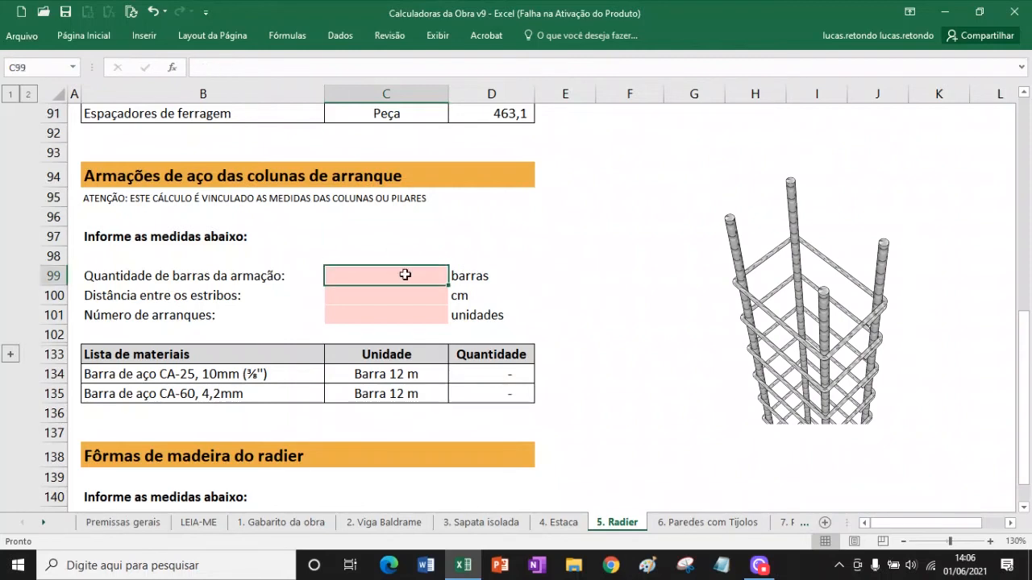
type("4")
key("Return")
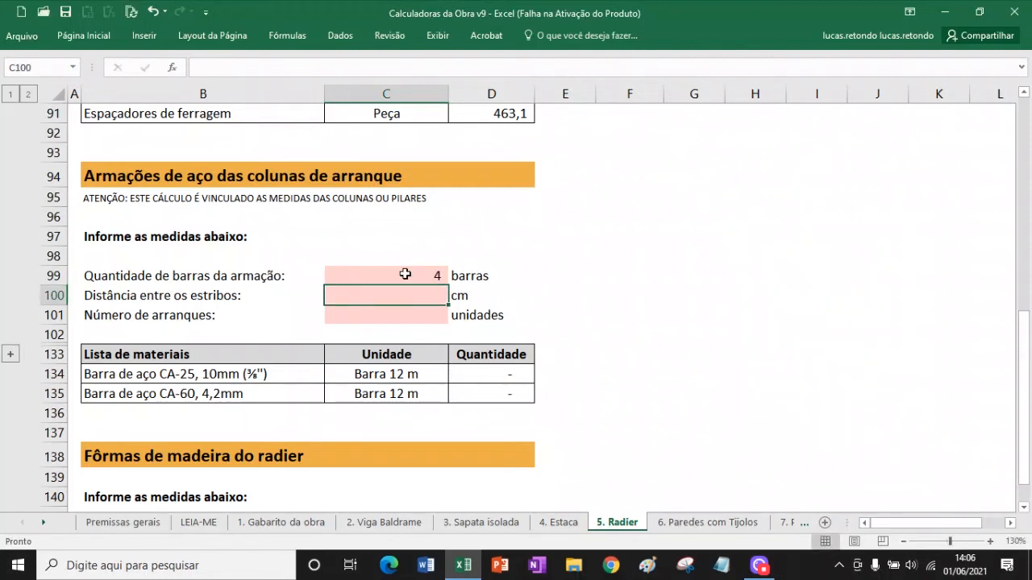
type("20")
key("Return")
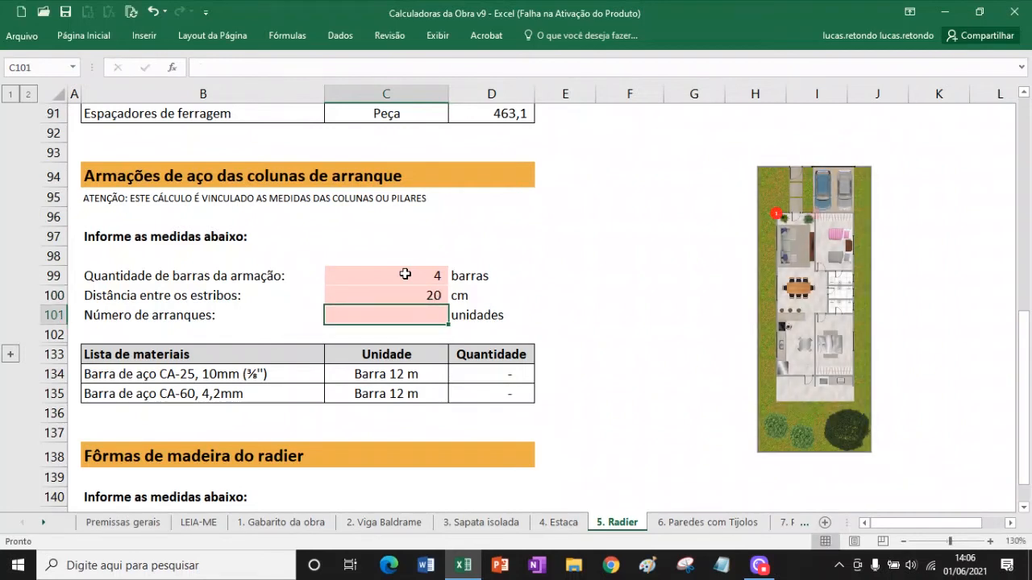
type("14")
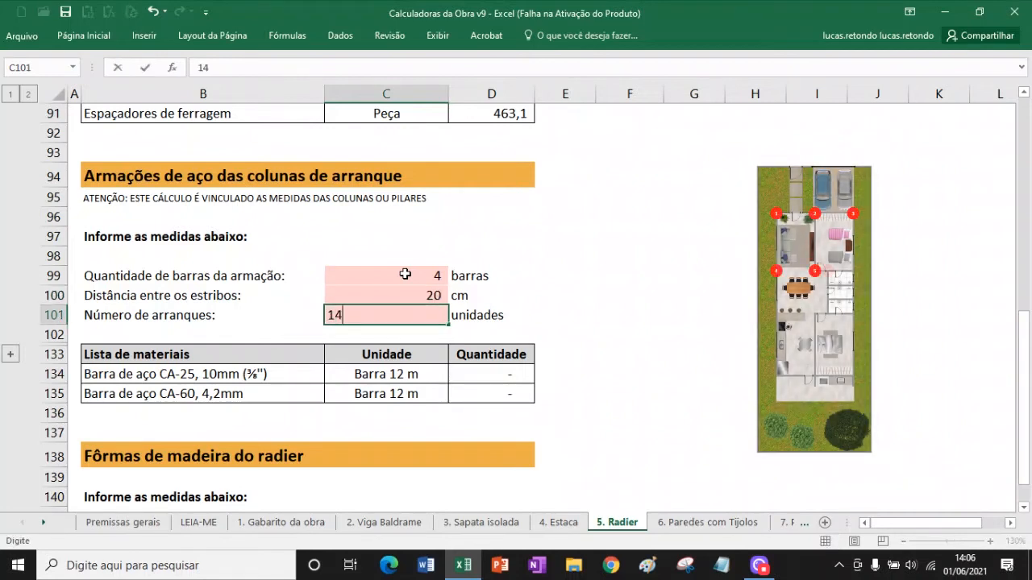
key("Return")
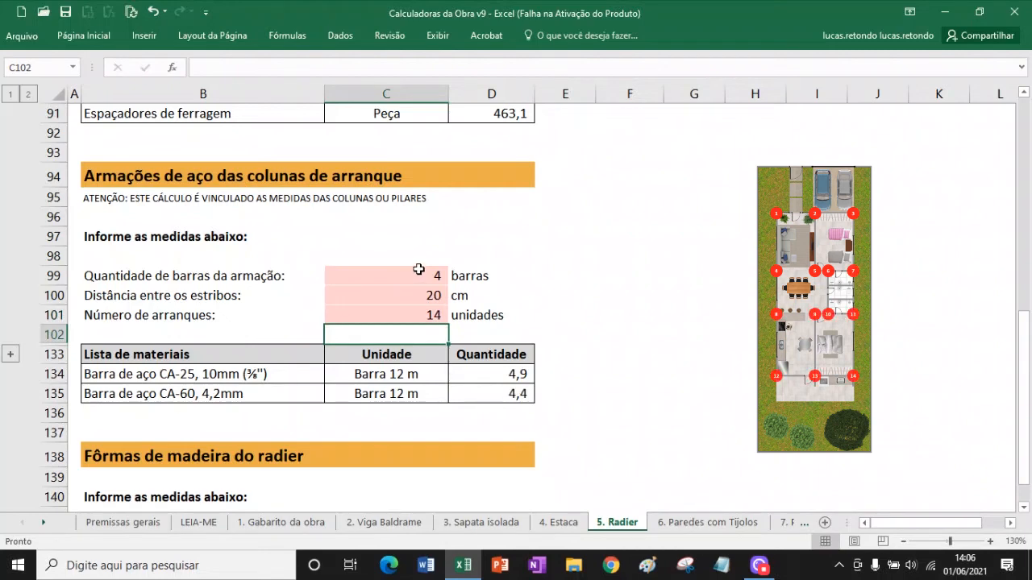
- Set the use of wooden forms in the Fôrmas de madeira do radier section to Sim
scroll(411, 270, "down", 4)
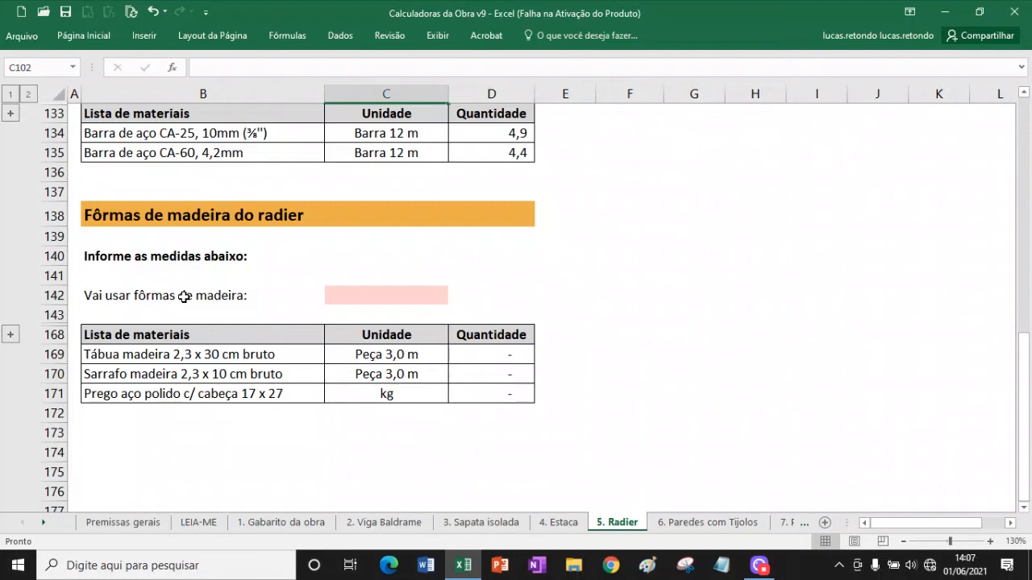
left_click(413, 294)
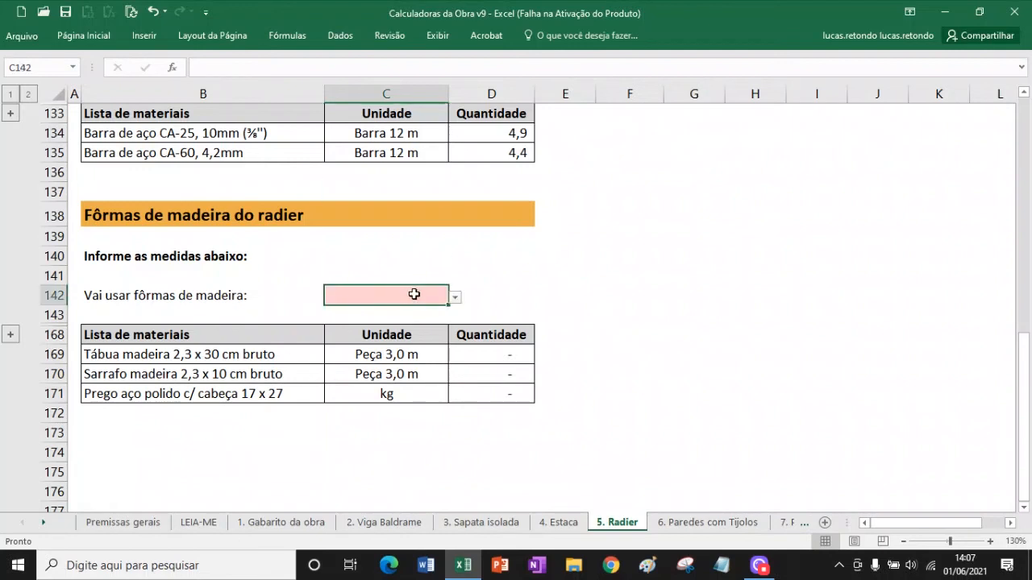
left_click(455, 298)
left_click(420, 308)
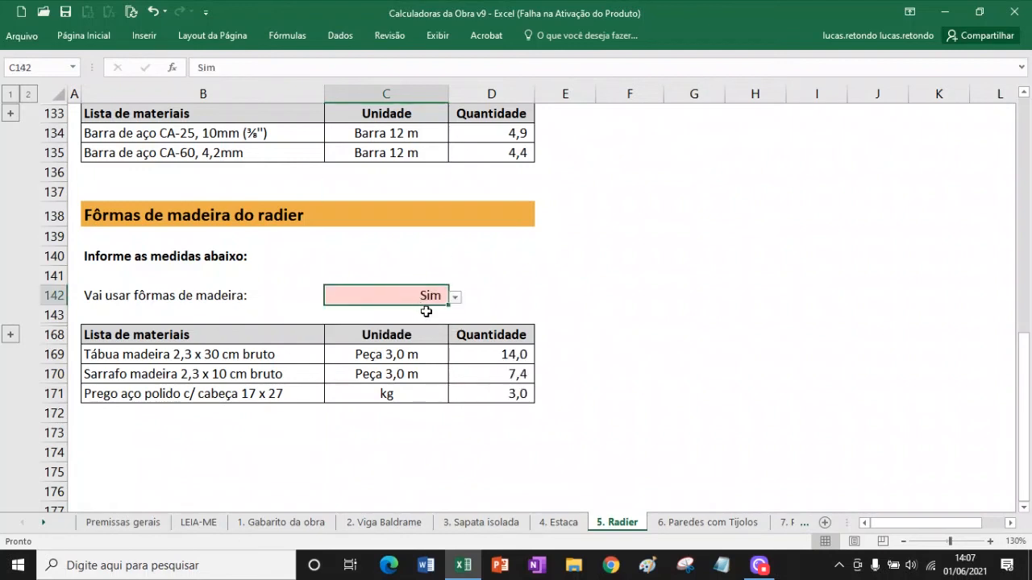
- Switch the wooden forms option to Não for comparison and restore it to Sim
left_click(454, 298)
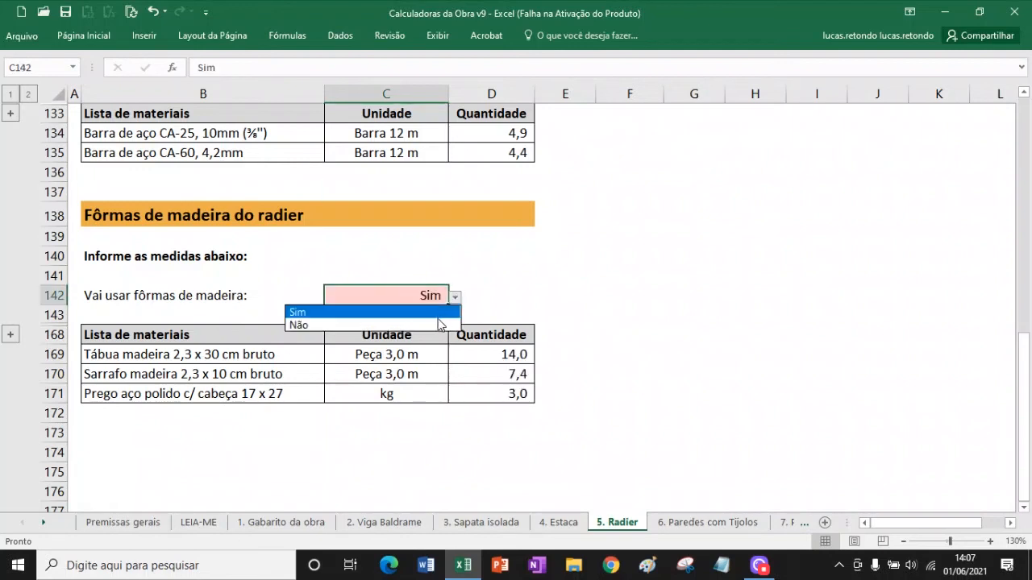
left_click(439, 325)
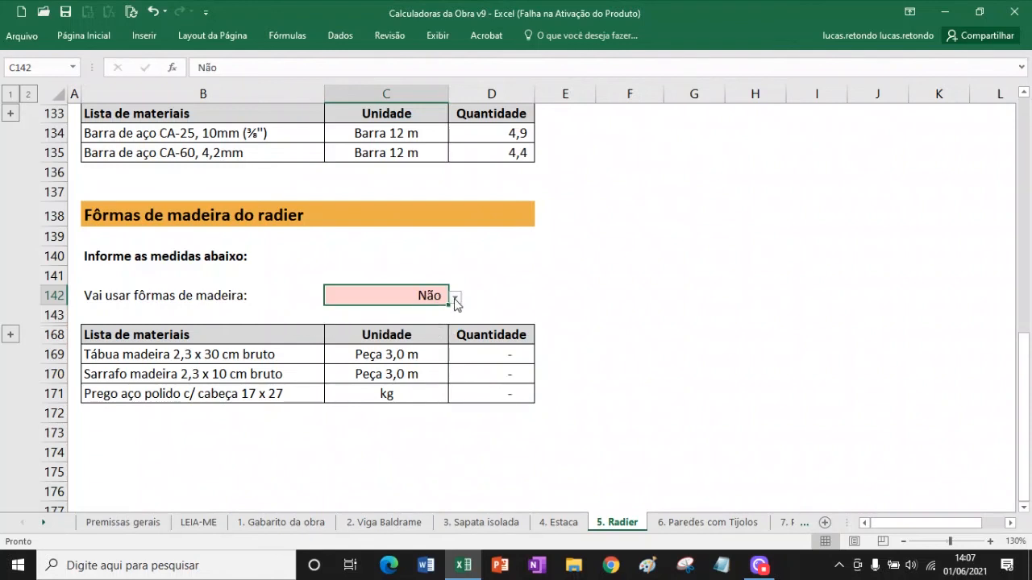
left_click(454, 298)
left_click(453, 309)
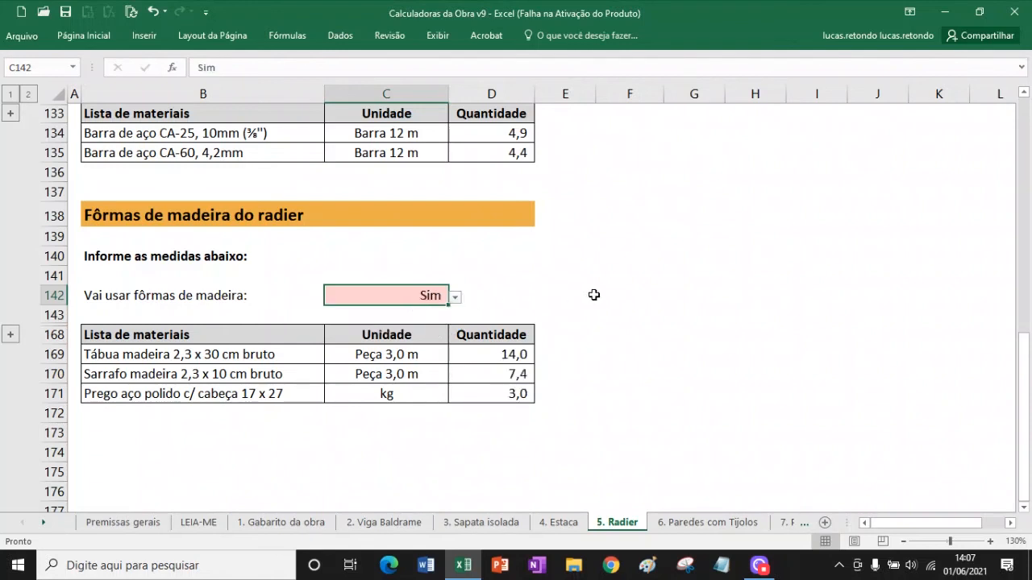